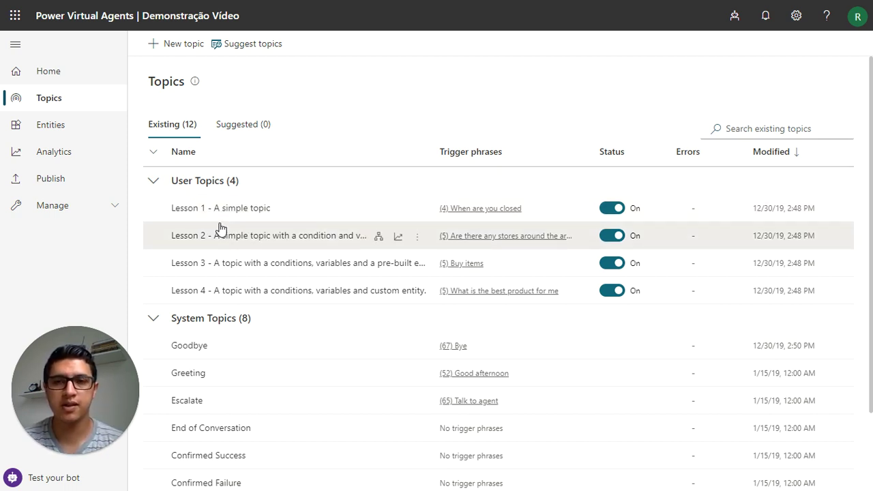
Step: Open the authoring canvas of Lesson 1 - A simple topic and test the bot with its trigger phrase "When are you closed"
{"action": "left_click", "coordinate": [229, 214]}
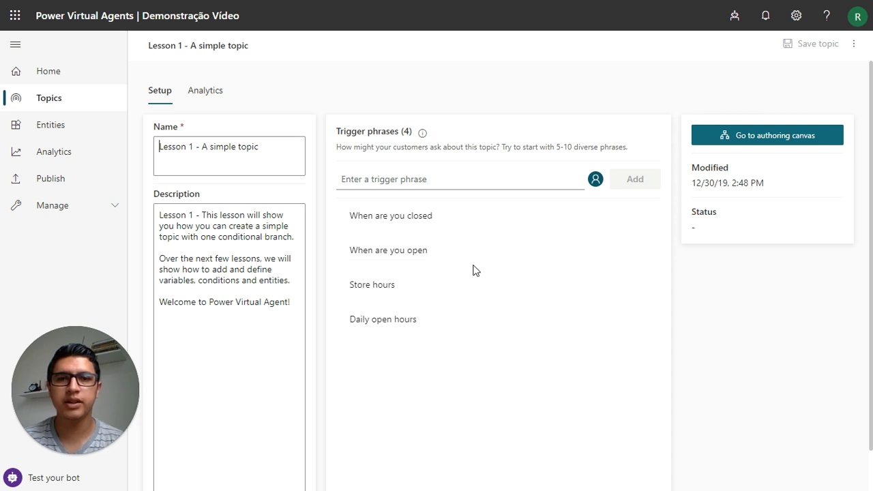
{"action": "left_click", "coordinate": [742, 144]}
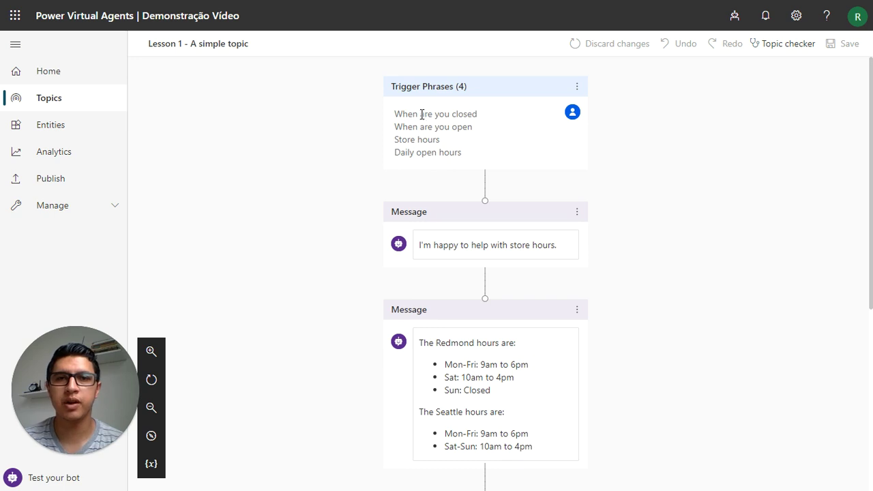
{"action": "left_click_drag", "start_coordinate": [395, 114], "coordinate": [493, 122]}
{"action": "key", "text": "ctrl+c"}
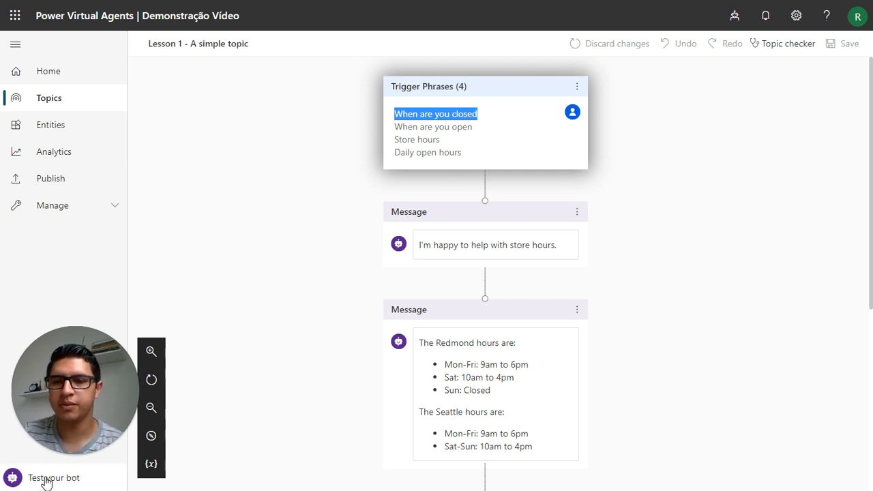
{"action": "left_click", "coordinate": [69, 478]}
{"action": "left_click", "coordinate": [255, 456]}
{"action": "key", "text": "ctrl+v"}
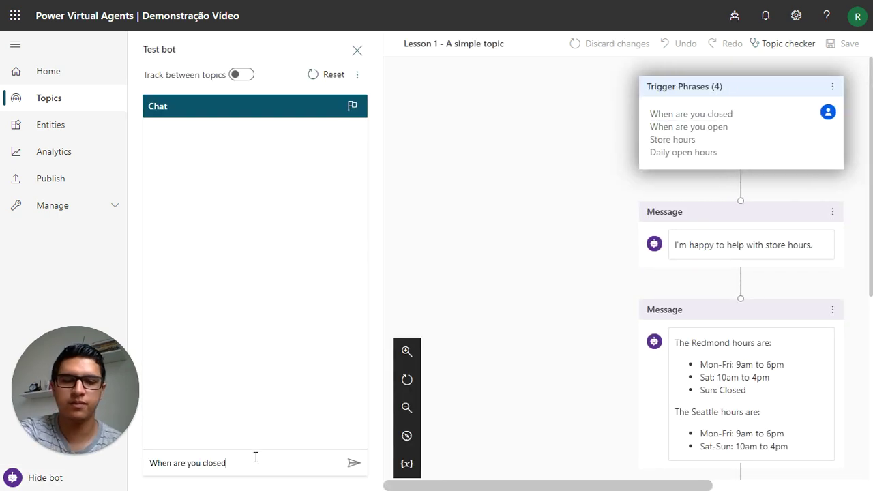
{"action": "key", "text": "Return"}
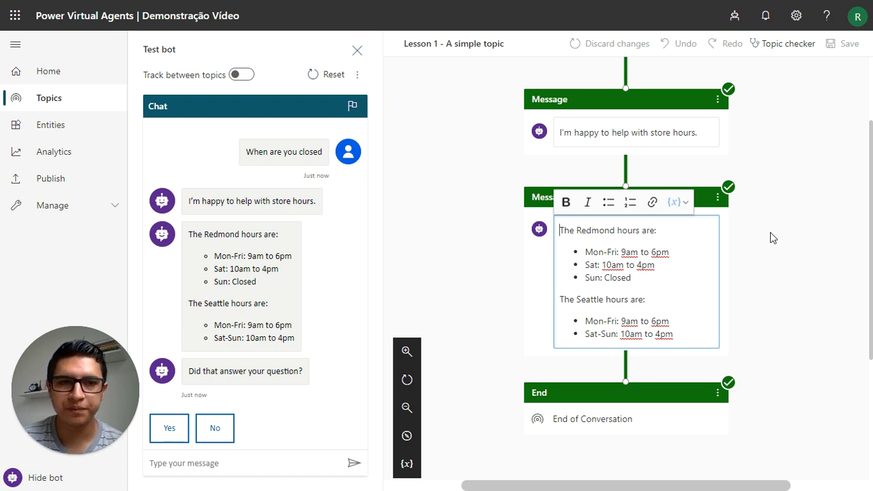
Step: Create a new topic named "Interação com o usuario"
{"action": "left_click", "coordinate": [52, 103]}
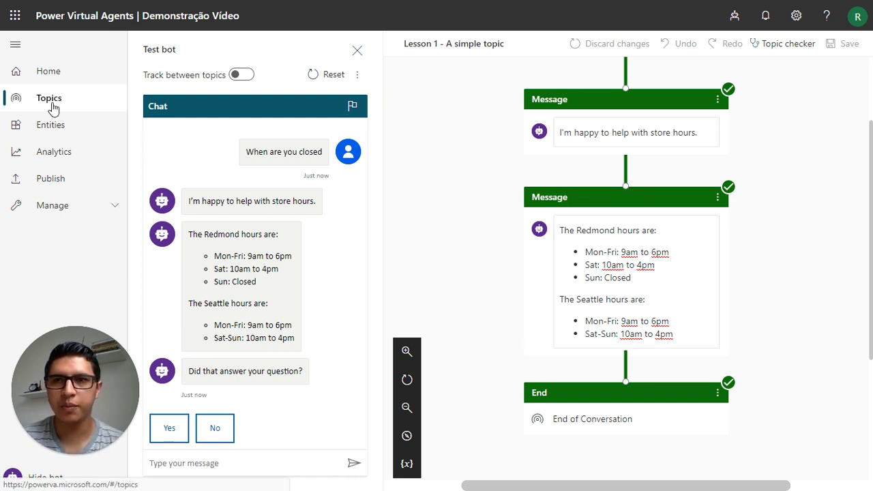
{"action": "left_click", "coordinate": [94, 102]}
{"action": "left_click", "coordinate": [421, 43]}
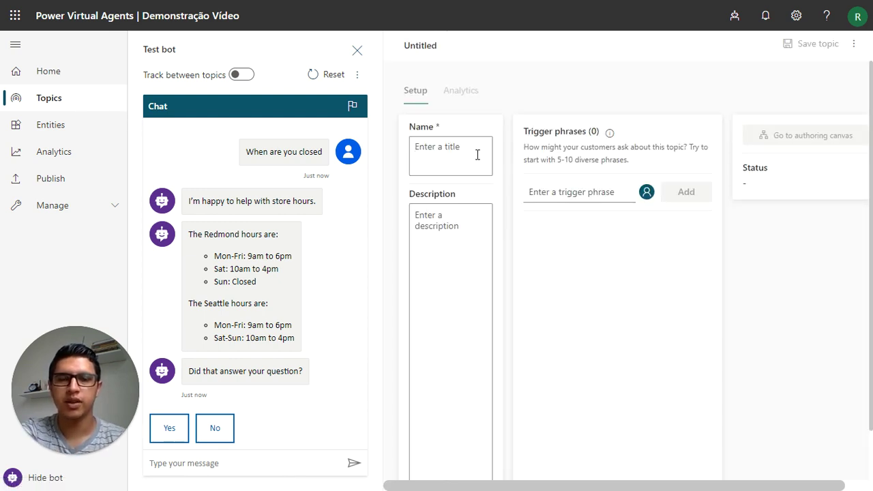
{"action": "type", "text": "Inte"}
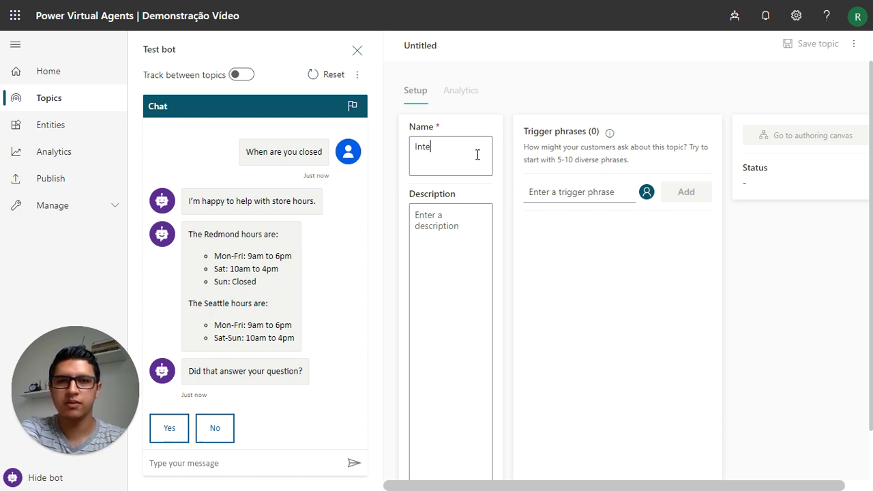
{"action": "type", "text": "raçã"}
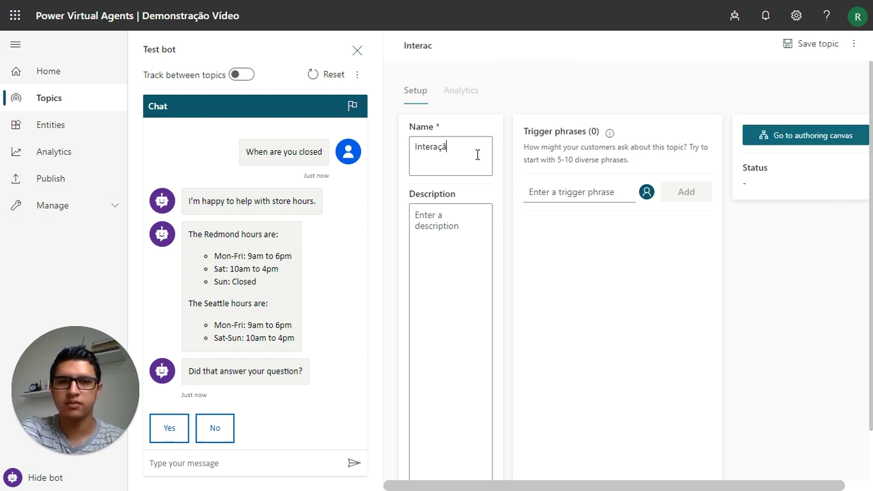
{"action": "type", "text": "o "}
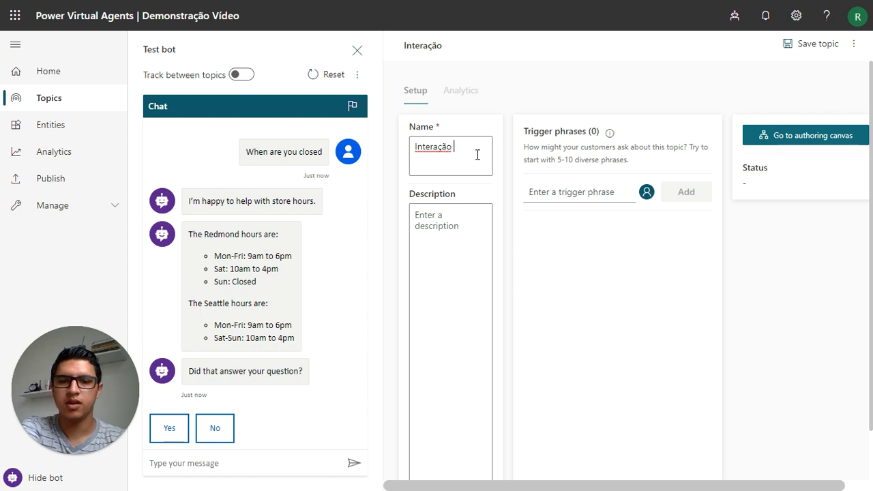
{"action": "type", "text": "com o"}
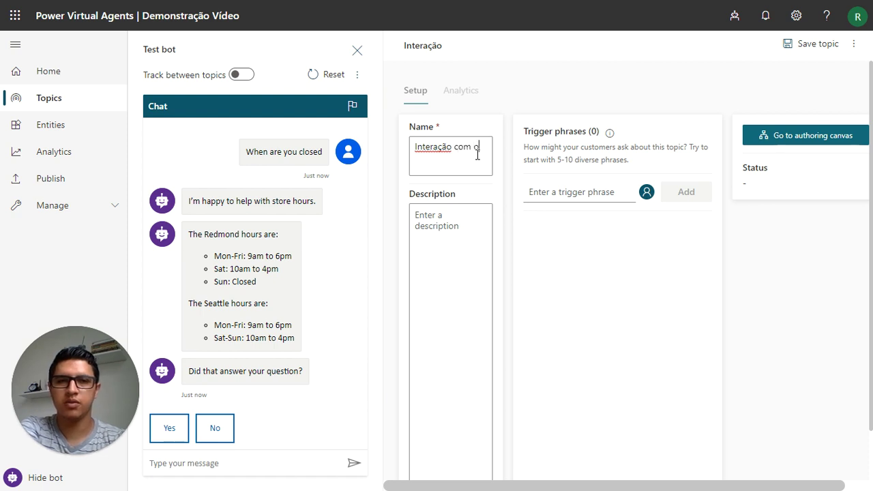
{"action": "type", "text": " uu"}
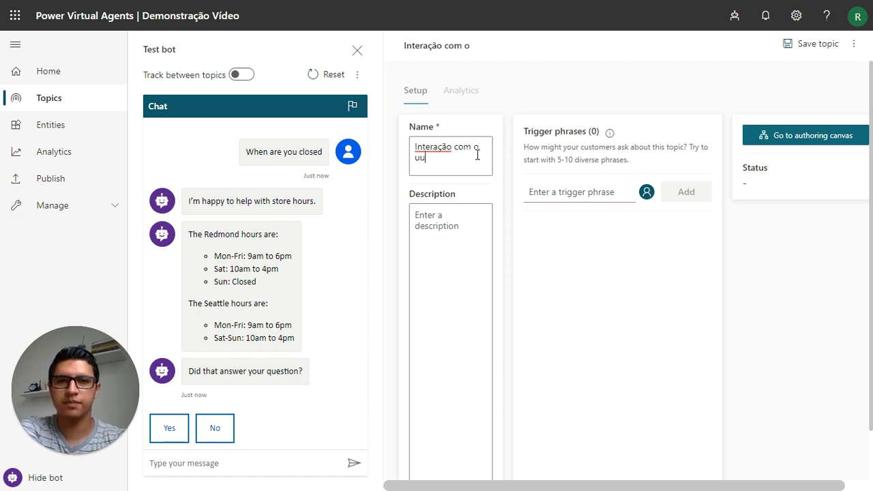
{"action": "key", "text": "BackSpace"}
{"action": "key", "text": "BackSpace"}
{"action": "type", "text": "usuario"}
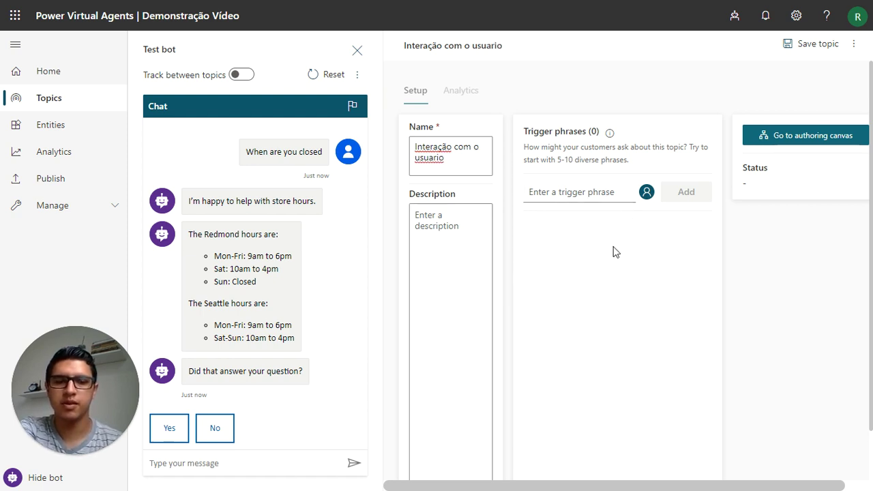
Step: Add the trigger phrases "oi" and "teste" to the new topic
{"action": "type", "text": "oi"}
{"action": "key", "text": "Return"}
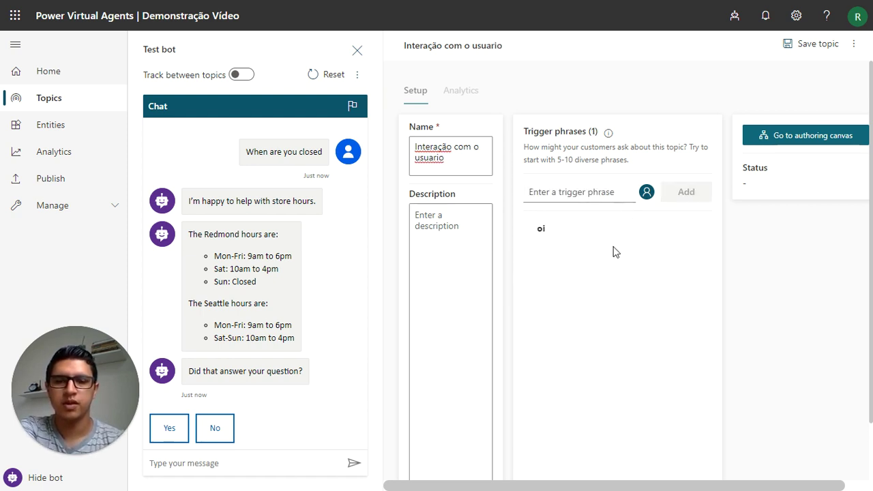
{"action": "type", "text": "teste"}
{"action": "key", "text": "Return"}
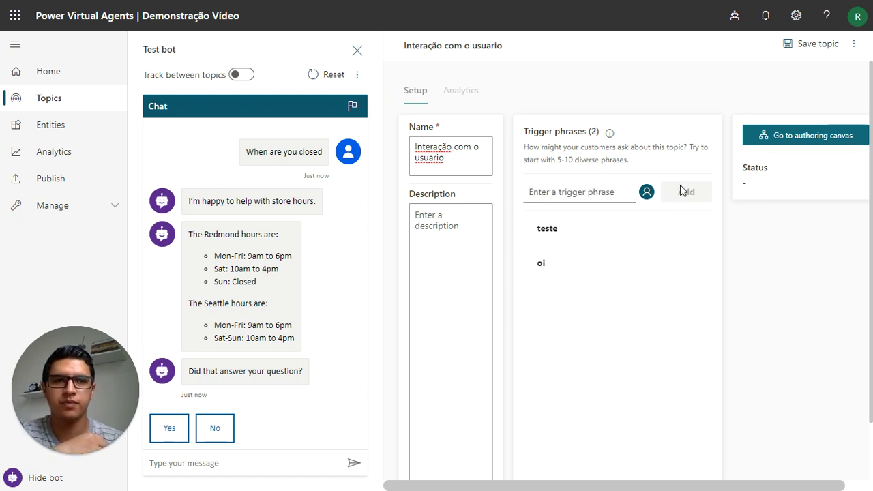
Step: Open the new topic's authoring canvas and write "Olá usuario" in the message node below the trigger phrases
{"action": "left_click", "coordinate": [802, 135]}
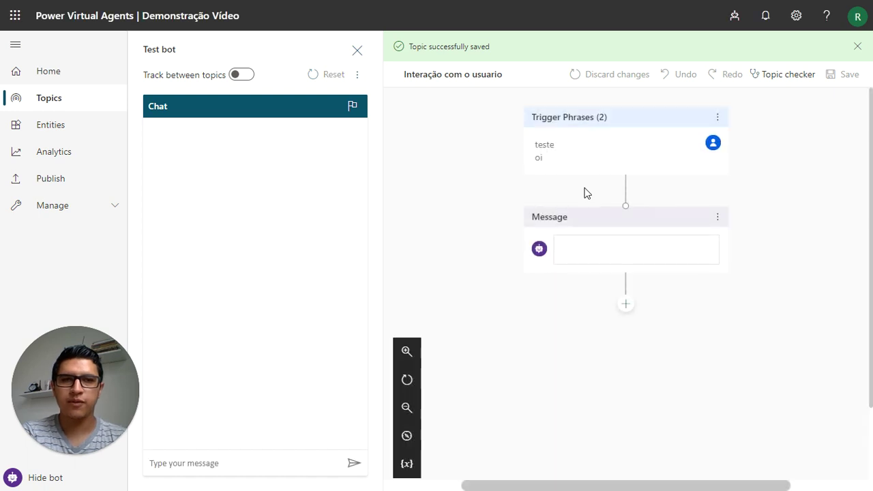
{"action": "left_click", "coordinate": [600, 250]}
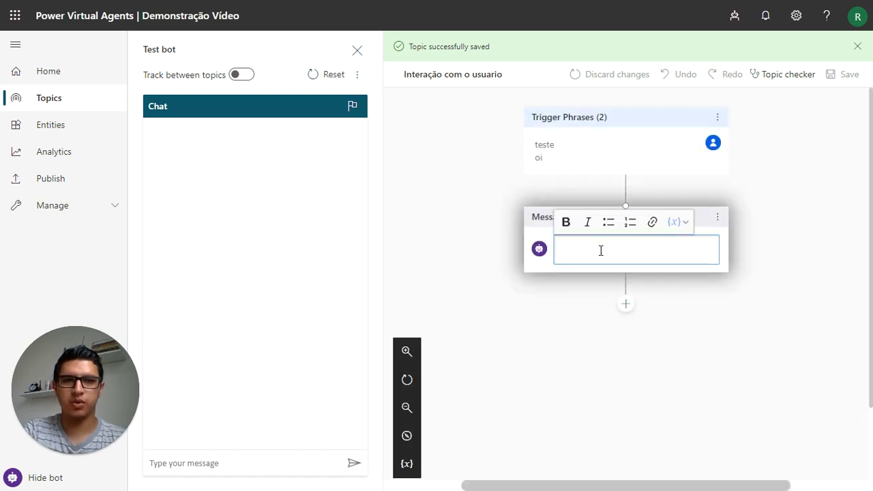
{"action": "type", "text": "Ol"}
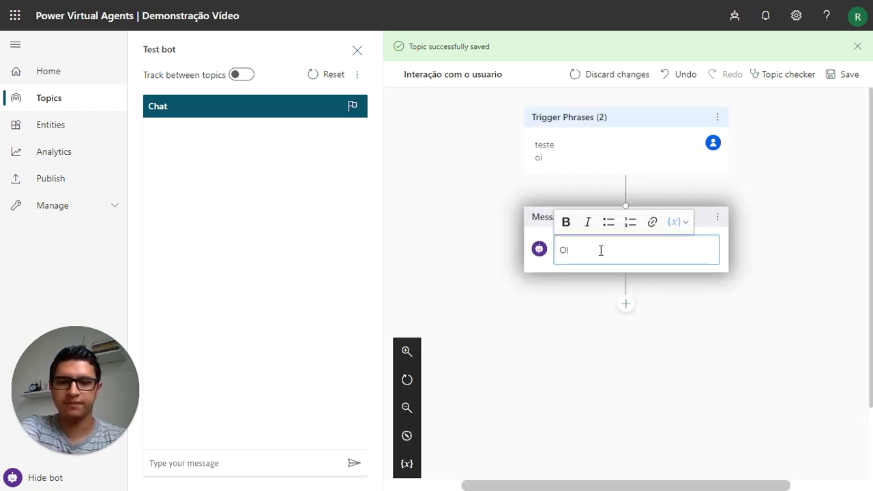
{"action": "type", "text": "á usuario"}
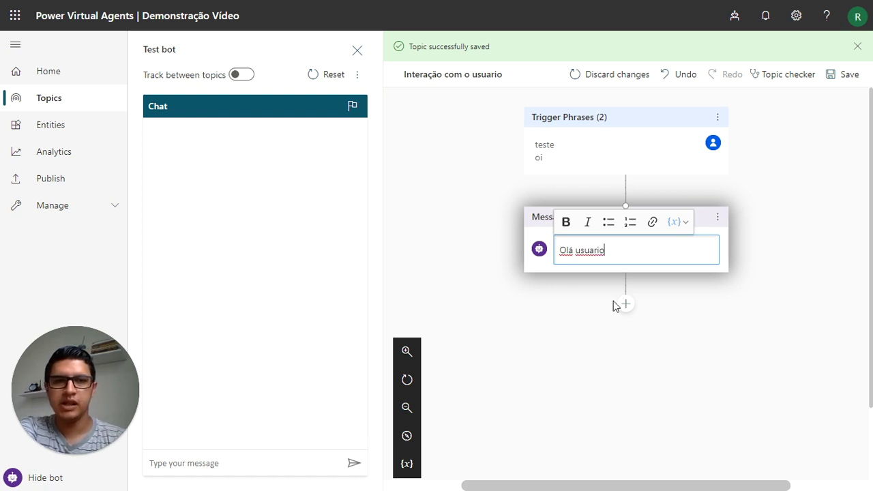
Step: End the conversation with a survey after the "Olá usuario" message and save the topic
{"action": "left_click", "coordinate": [625, 304]}
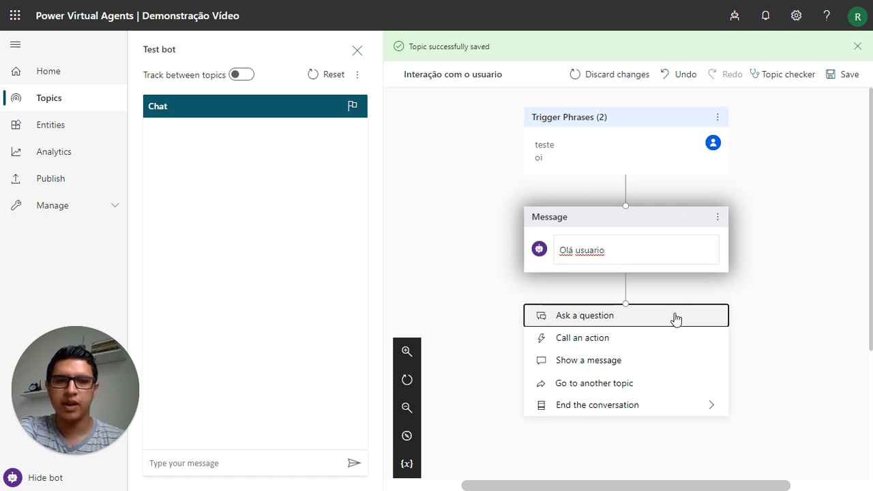
{"action": "mouse_move", "coordinate": [614, 405]}
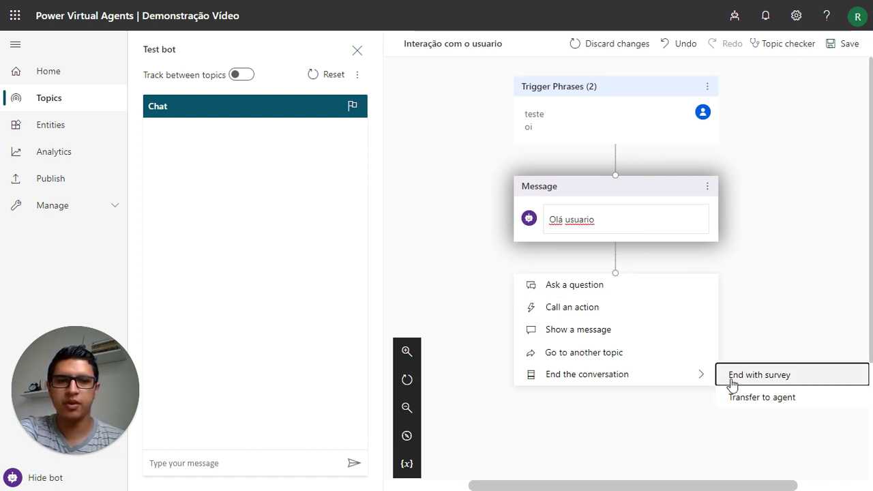
{"action": "left_click", "coordinate": [756, 377]}
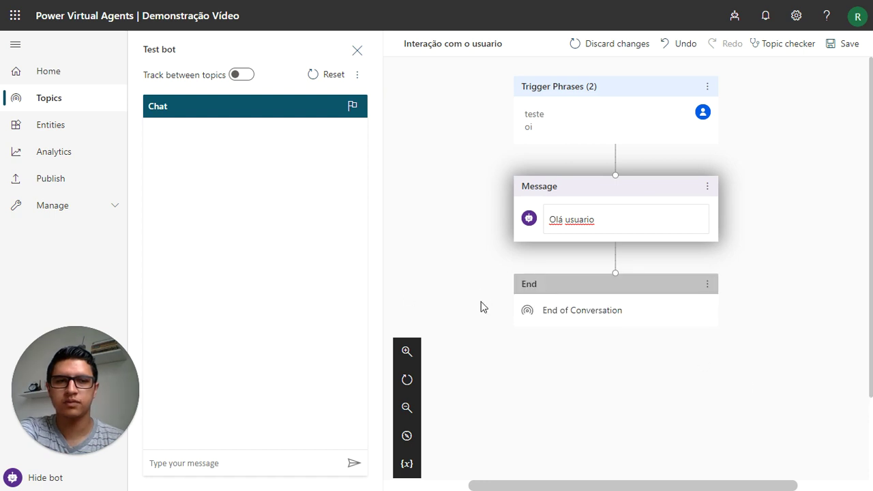
{"action": "left_click", "coordinate": [840, 47]}
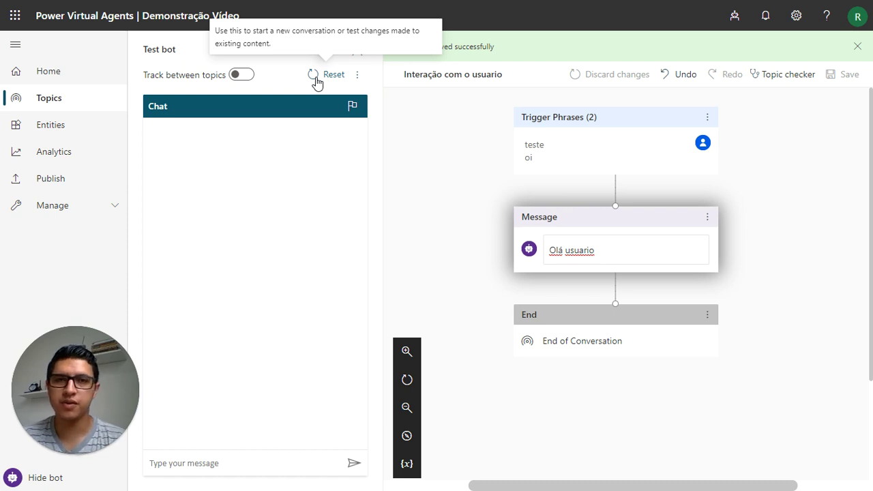
Step: Test the bot by sending "teste", answering Yes to the closing question and rating the experience Excellent
{"action": "left_click", "coordinate": [186, 452]}
{"action": "type", "text": "te"}
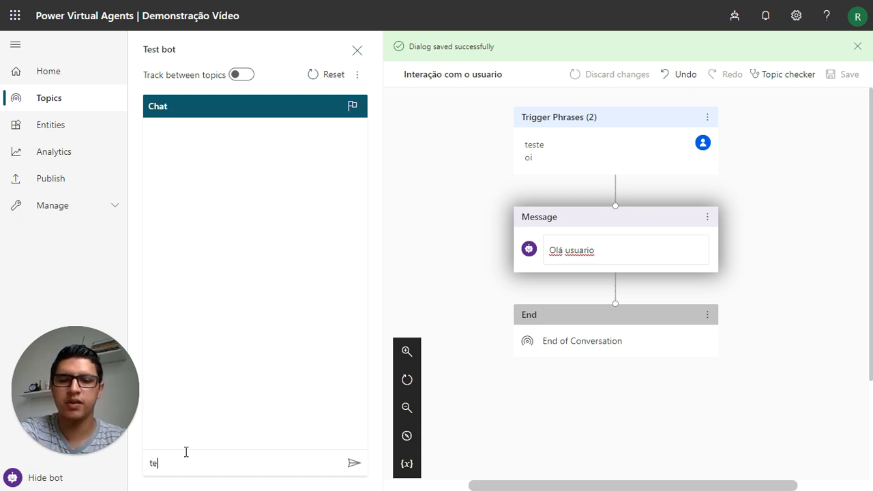
{"action": "type", "text": "ste"}
{"action": "key", "text": "Return"}
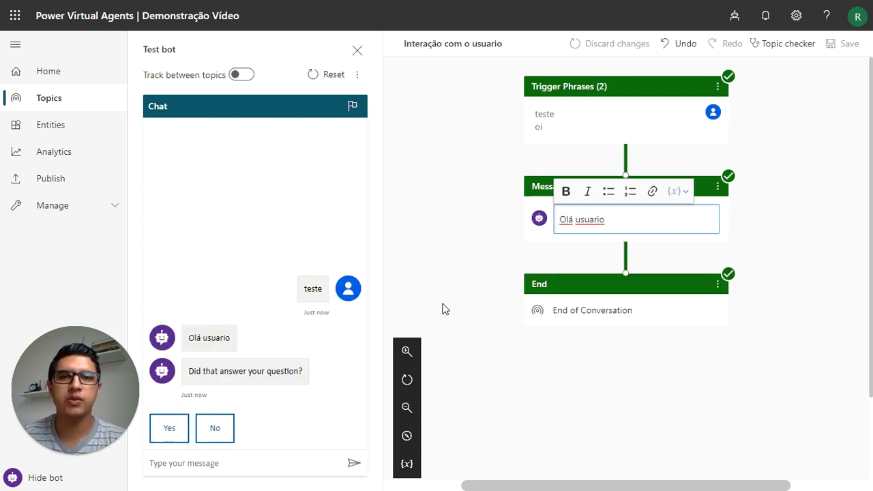
{"action": "left_click", "coordinate": [169, 427]}
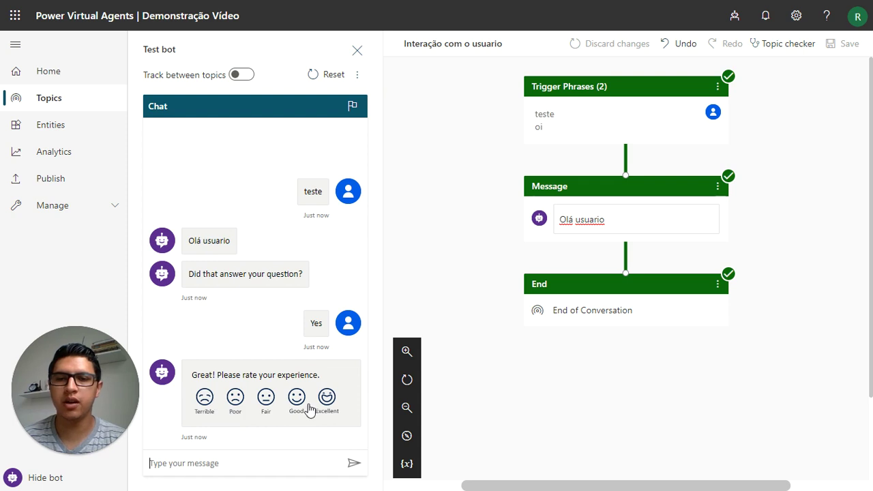
{"action": "left_click", "coordinate": [328, 404]}
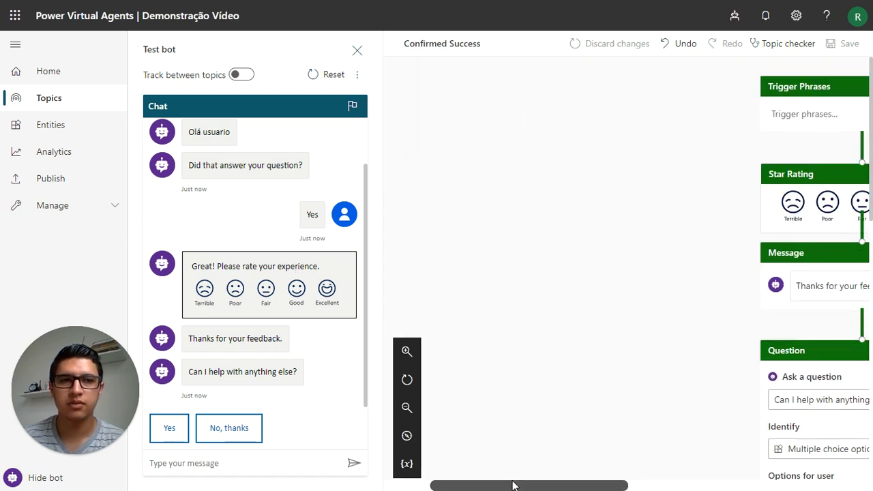
Step: Examine the Confirmed Success topic's flow, from its star rating and feedback message to the follow-up question and its conditions
{"action": "left_click_drag", "start_coordinate": [514, 484], "coordinate": [614, 456]}
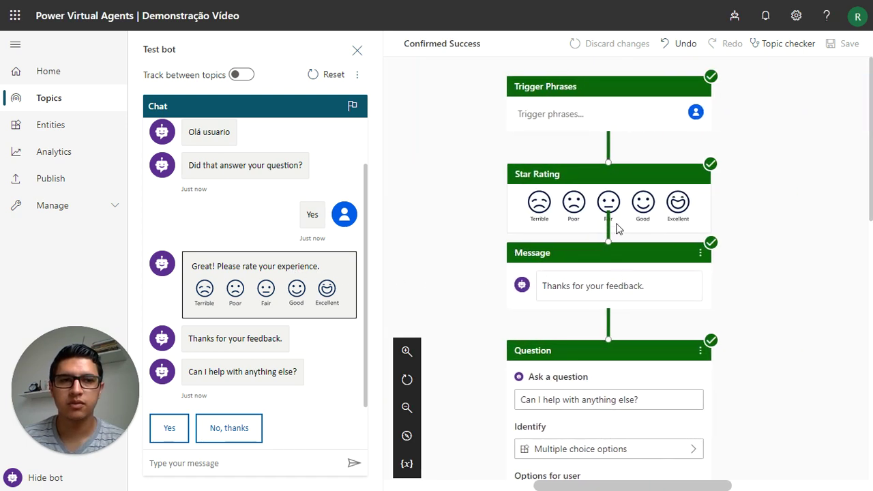
{"action": "scroll", "coordinate": [616, 208], "scroll_direction": "down", "scroll_amount": 4}
{"action": "scroll", "coordinate": [616, 209], "scroll_direction": "down", "scroll_amount": 1}
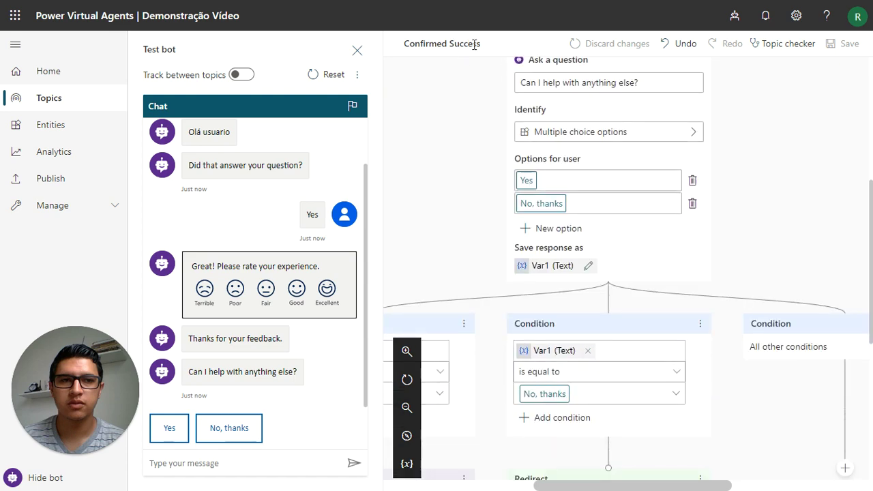
{"action": "left_click_drag", "start_coordinate": [491, 43], "coordinate": [406, 40]}
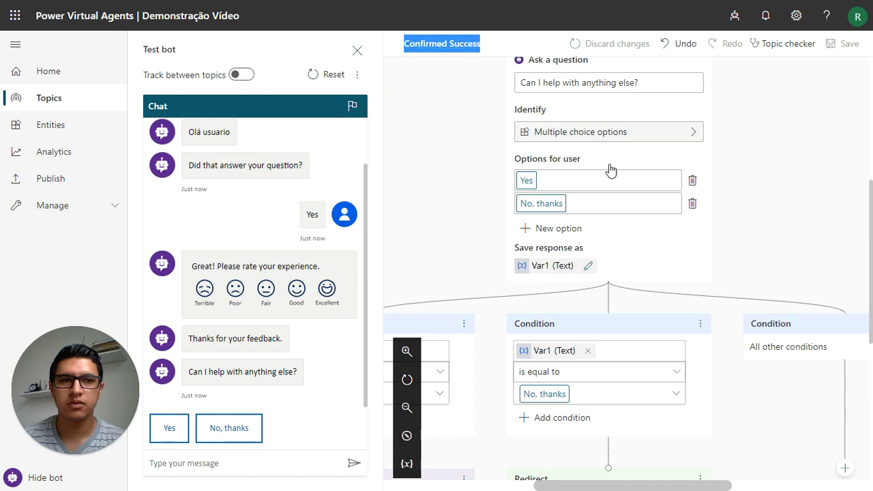
{"action": "scroll", "coordinate": [561, 308], "scroll_direction": "down", "scroll_amount": 1}
{"action": "scroll", "coordinate": [578, 300], "scroll_direction": "down", "scroll_amount": 4}
{"action": "scroll", "coordinate": [581, 295], "scroll_direction": "up", "scroll_amount": 7}
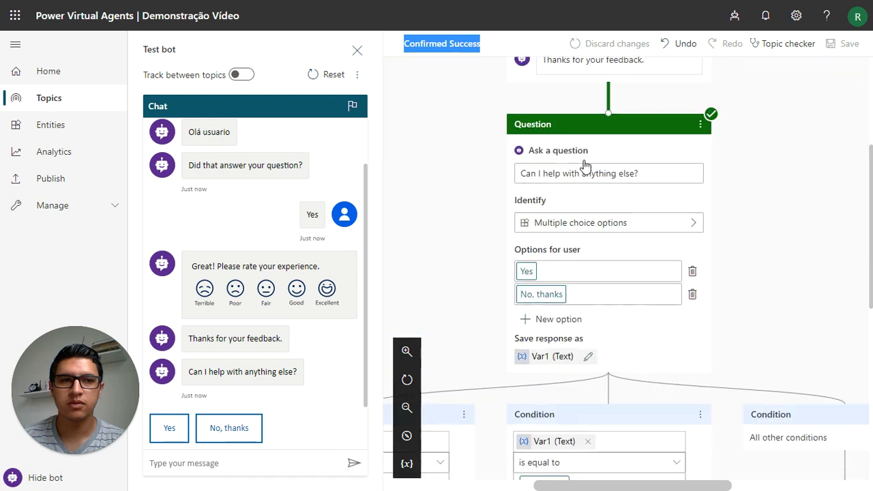
{"action": "scroll", "coordinate": [559, 188], "scroll_direction": "up", "scroll_amount": 1}
{"action": "scroll", "coordinate": [474, 182], "scroll_direction": "up", "scroll_amount": 2}
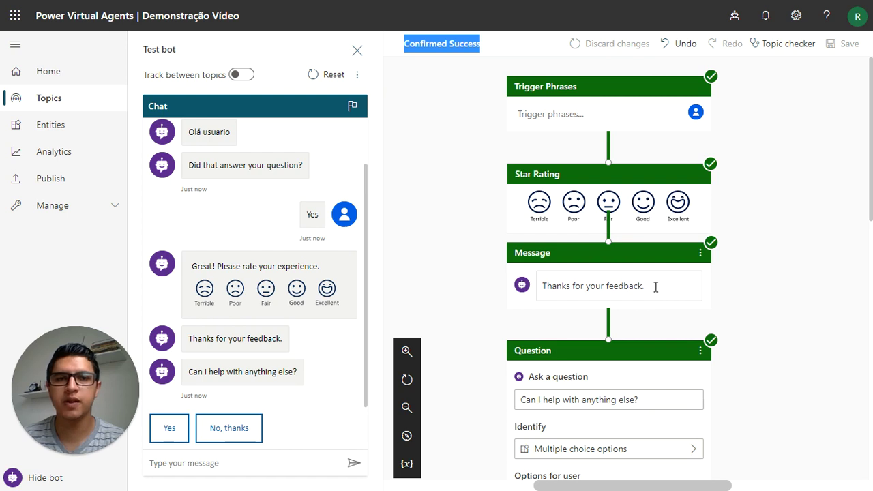
Step: Replace the feedback message below the star rating with "Obrigado pelo seu feedback." and save the Confirmed Success topic
{"action": "left_click_drag", "start_coordinate": [658, 286], "coordinate": [540, 286]}
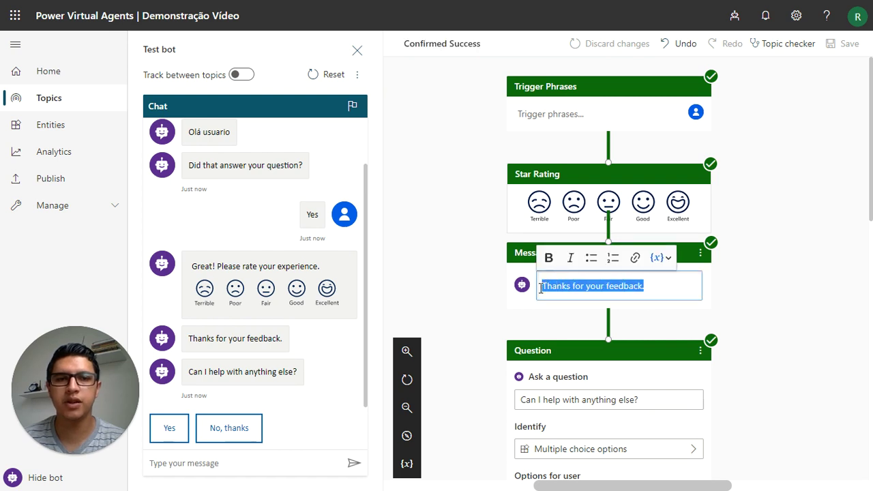
{"action": "type", "text": "Obriga"}
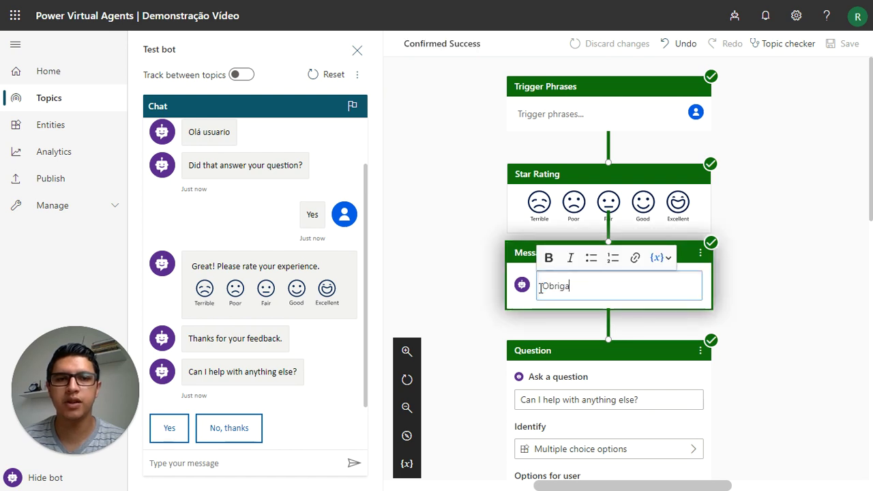
{"action": "type", "text": "do pelo seu f"}
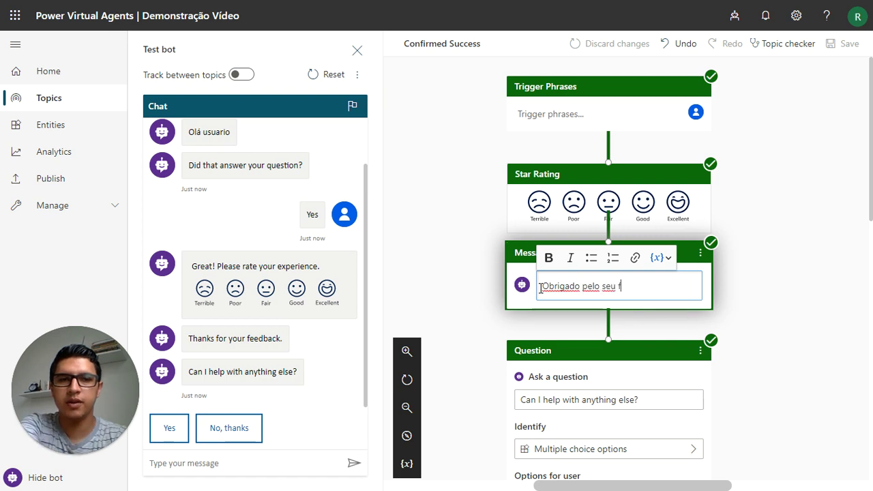
{"action": "type", "text": "eedback"}
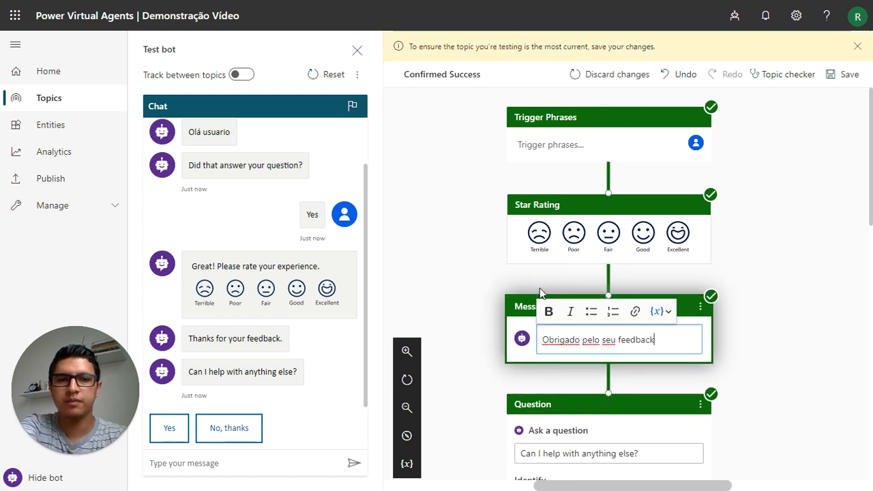
{"action": "type", "text": "."}
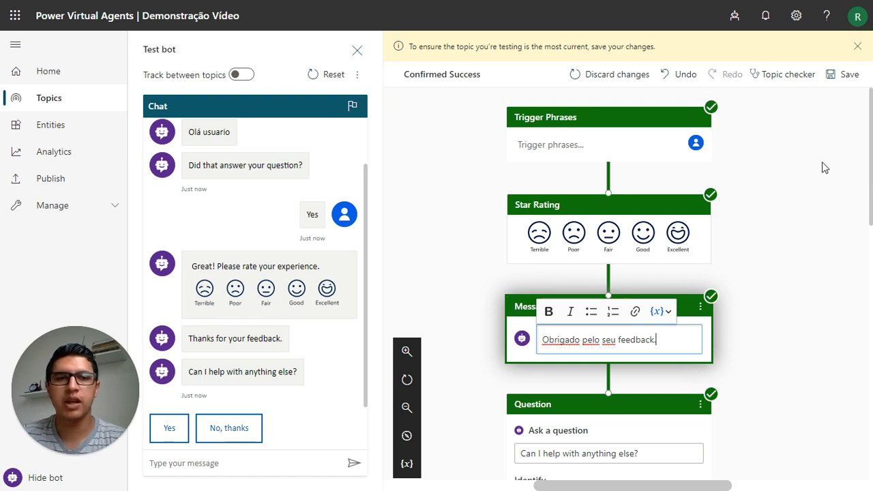
{"action": "left_click", "coordinate": [846, 75]}
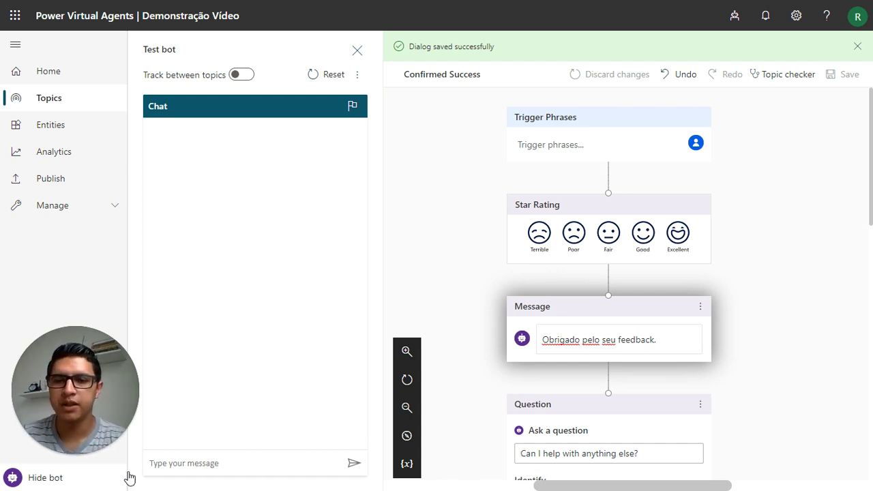
Step: Retest the bot by sending "teste", answering Yes and rating the experience Excellent, and return to the topics list
{"action": "left_click", "coordinate": [187, 464]}
{"action": "type", "text": "tes"}
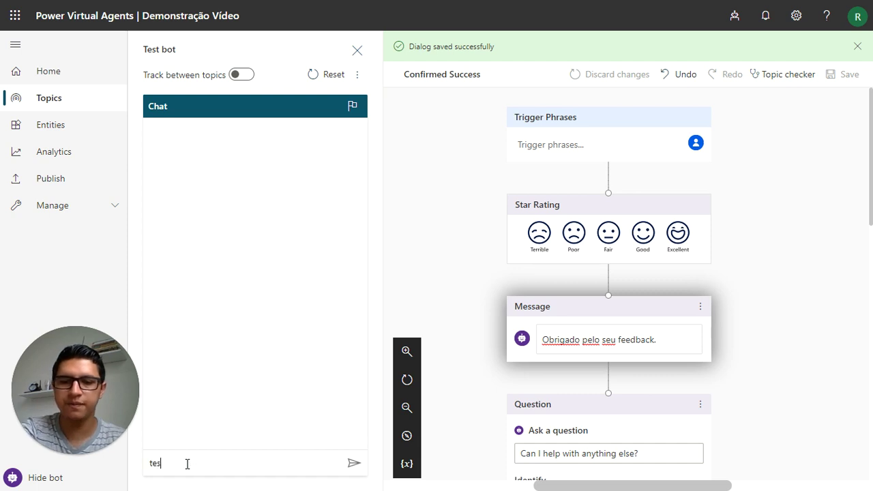
{"action": "type", "text": "te"}
{"action": "key", "text": "Return"}
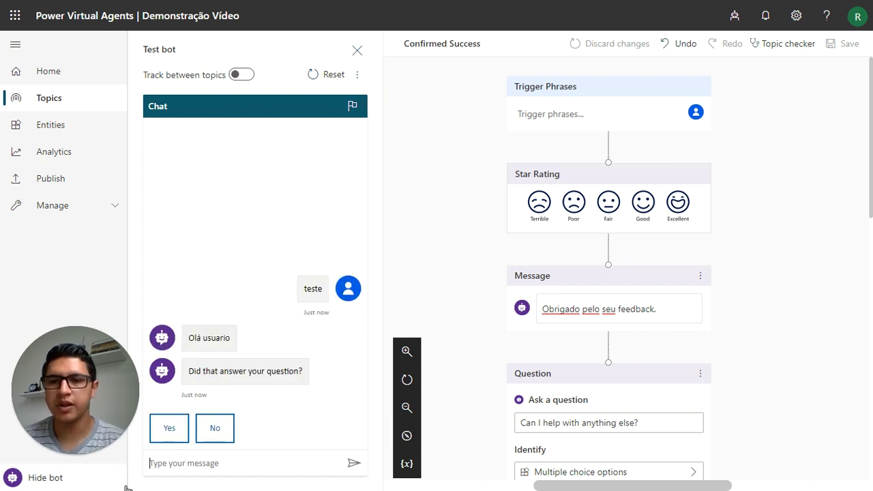
{"action": "left_click", "coordinate": [171, 429]}
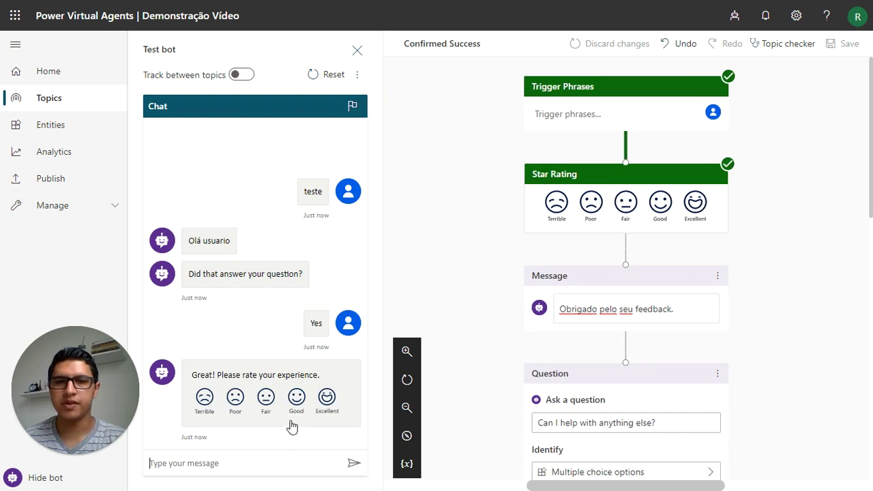
{"action": "left_click", "coordinate": [327, 402]}
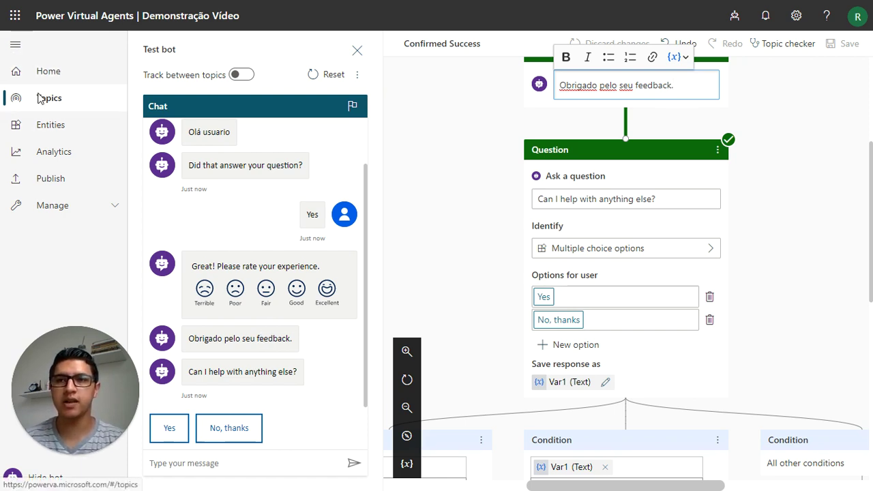
{"action": "left_click", "coordinate": [92, 108]}
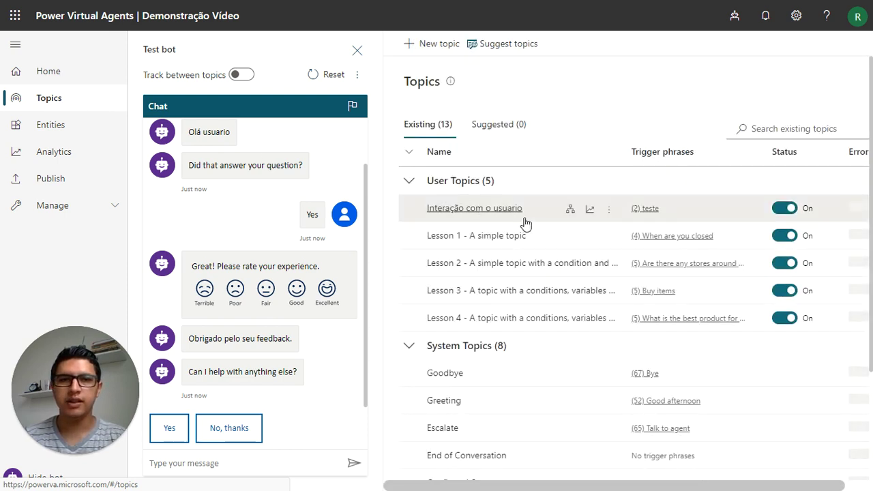